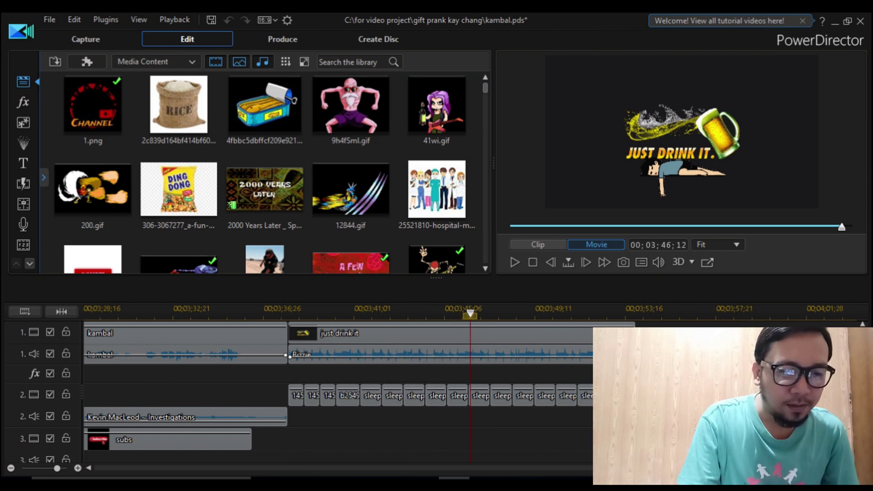
Re-enable the title, voice and music tracks so the watermark shows, then go to Produce
left_click(414, 470)
left_click_drag(414, 469, 131, 449)
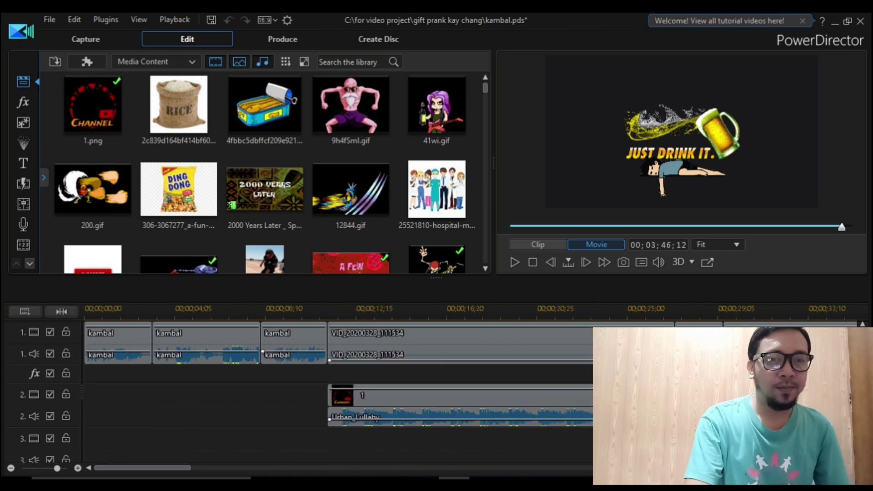
scroll(141, 448, "down", 2)
scroll(141, 448, "down", 5)
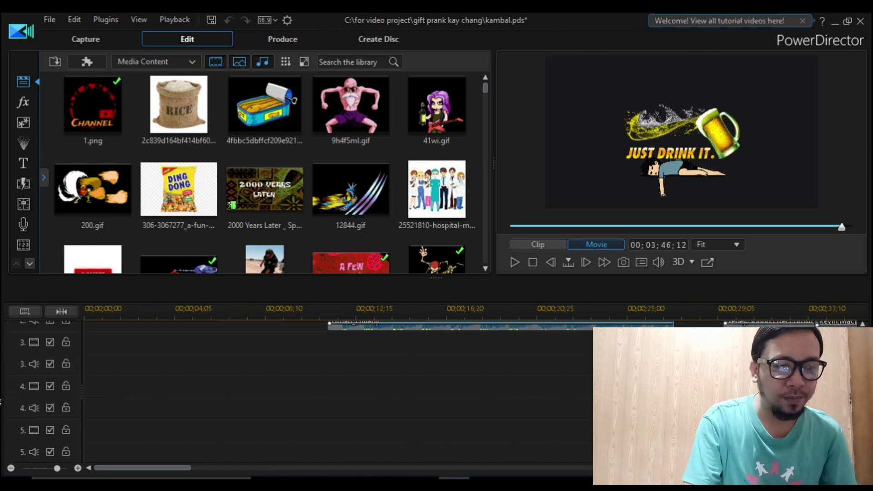
scroll(141, 448, "down", 1)
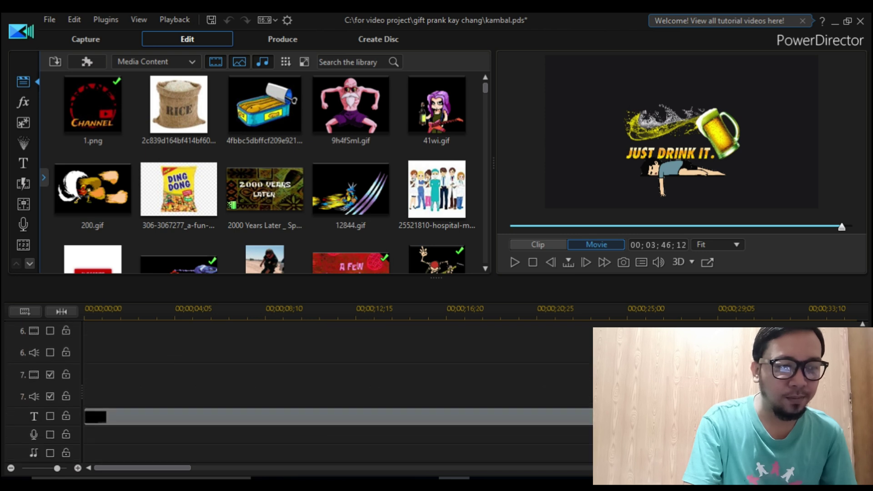
left_click(50, 416)
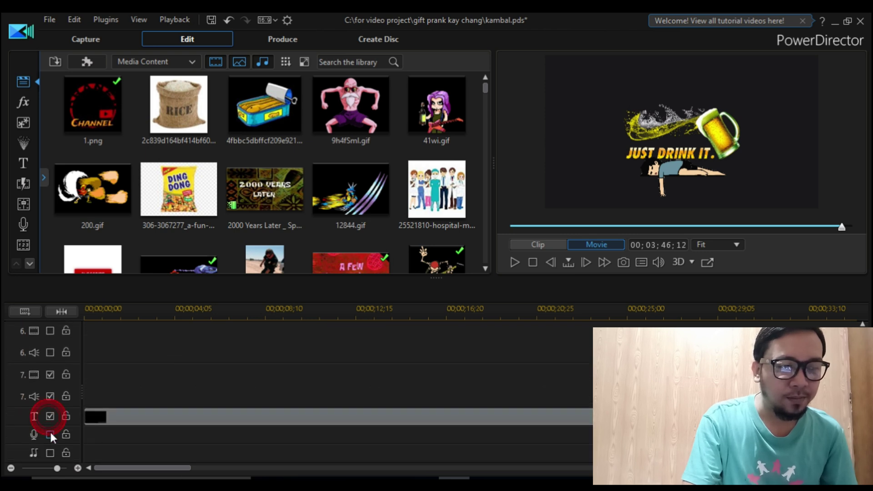
left_click(50, 435)
left_click(51, 453)
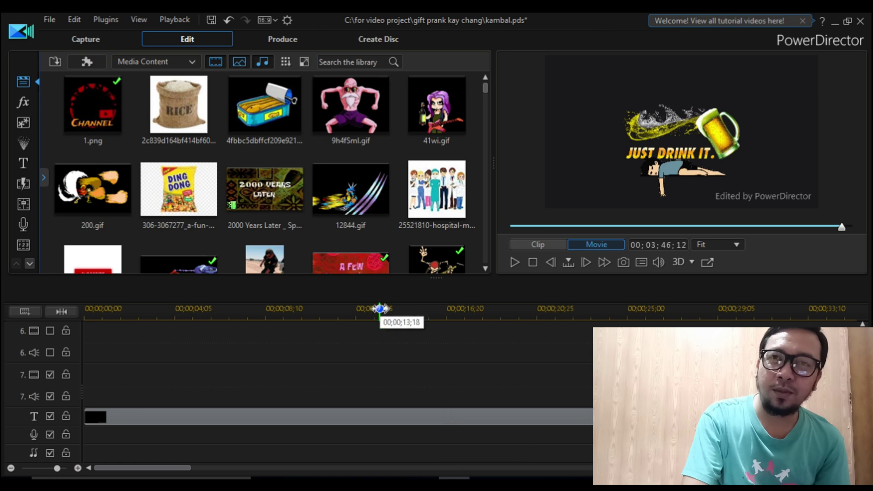
left_click(287, 39)
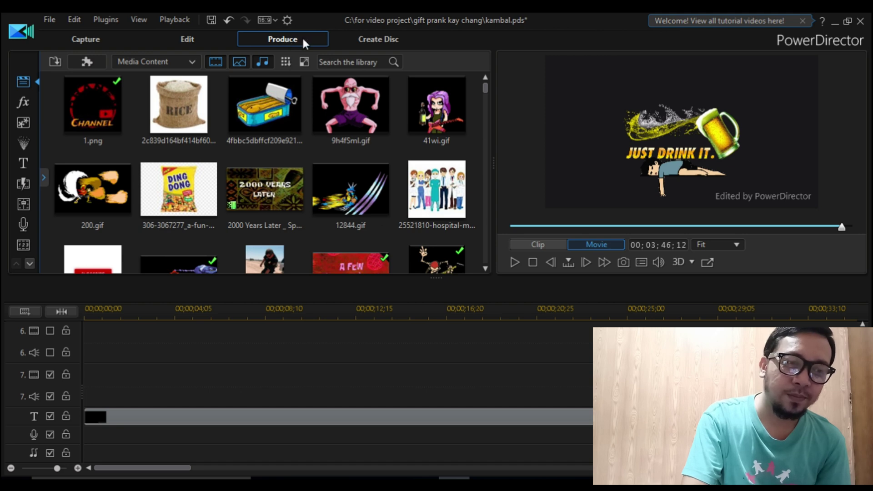
left_click(297, 37)
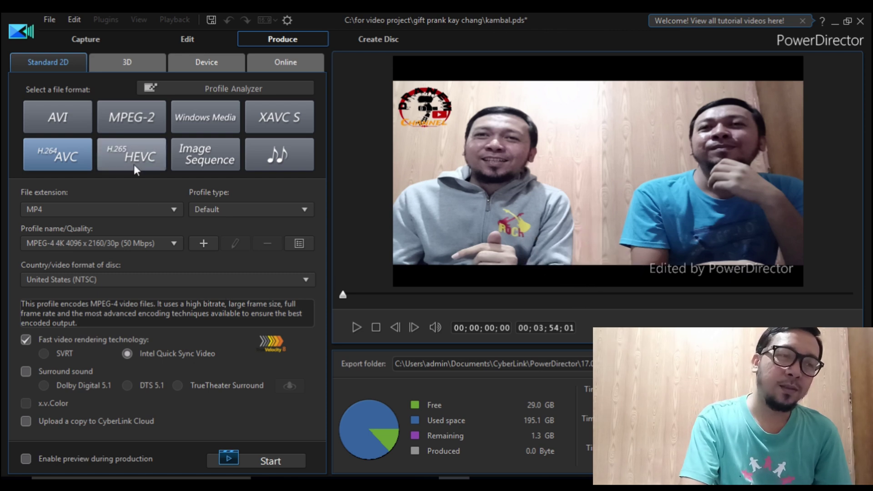
left_click(187, 39)
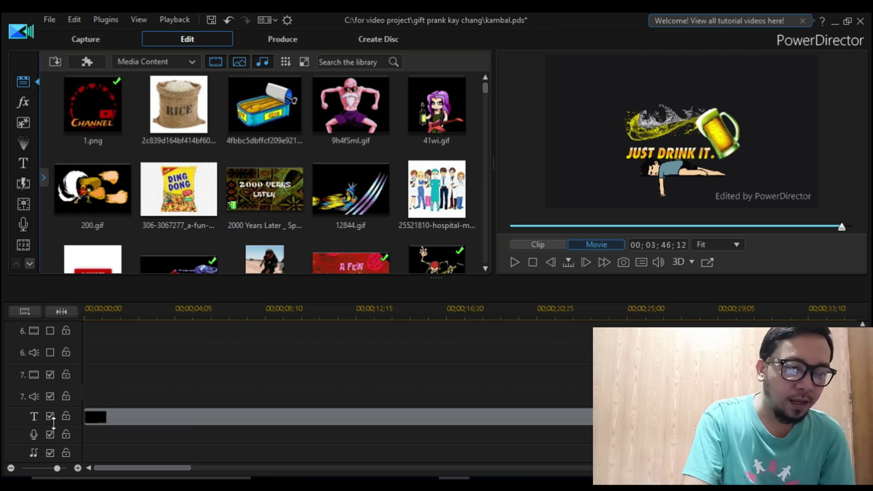
left_click(244, 422)
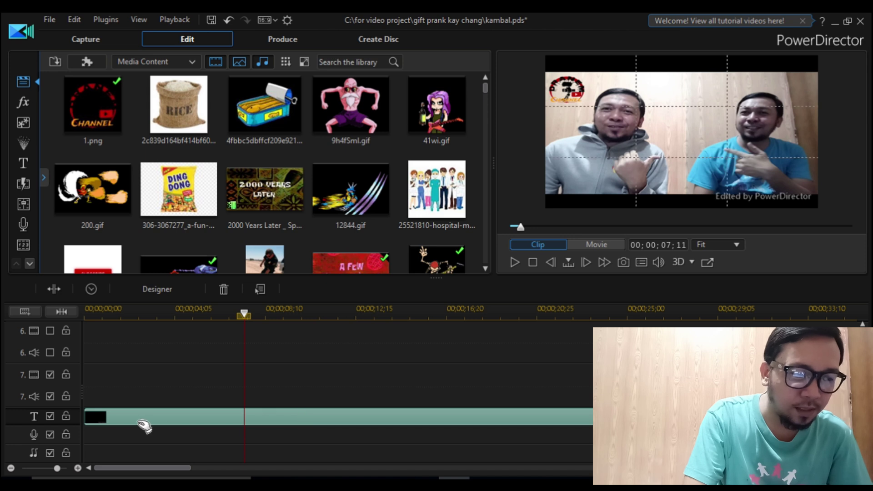
left_click(128, 419)
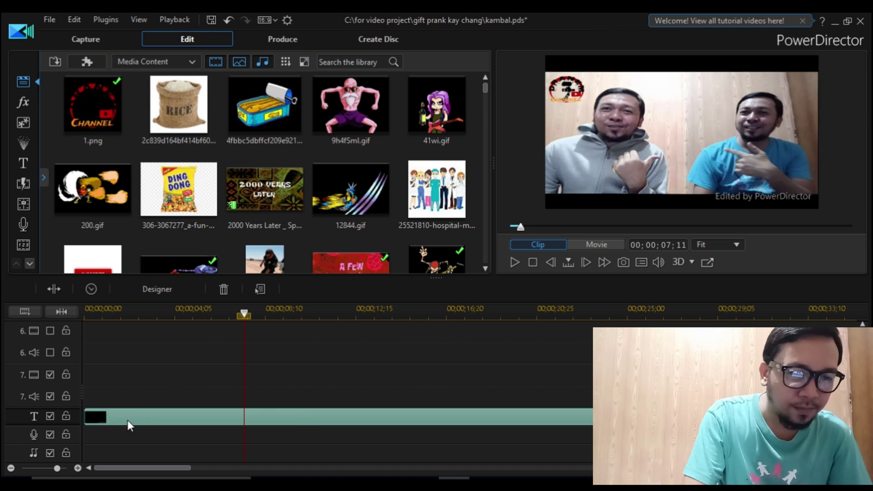
double_click(127, 419)
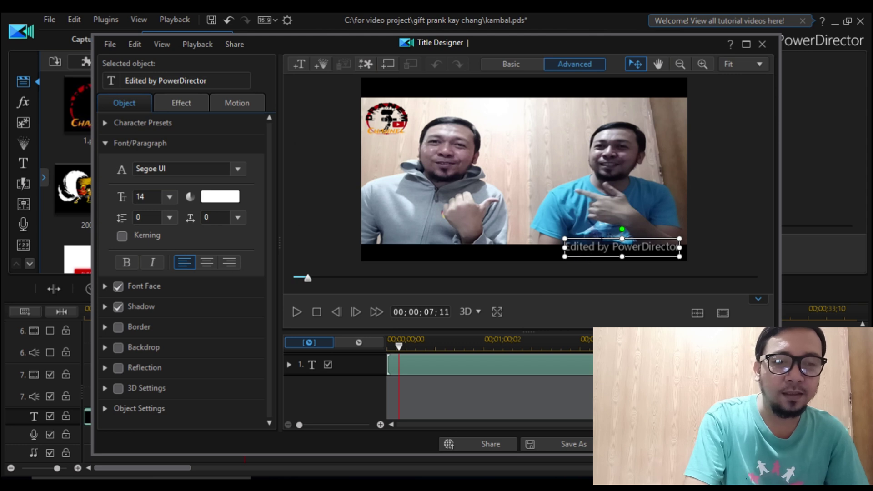
left_click(763, 44)
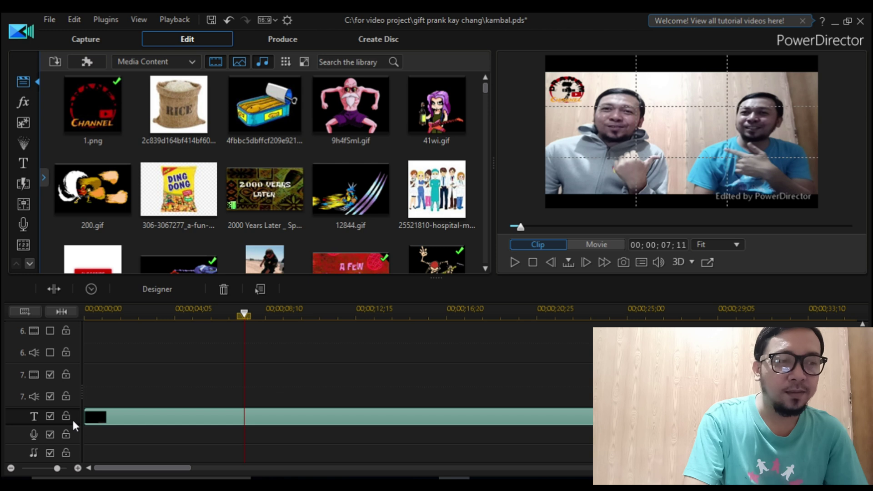
left_click(52, 415)
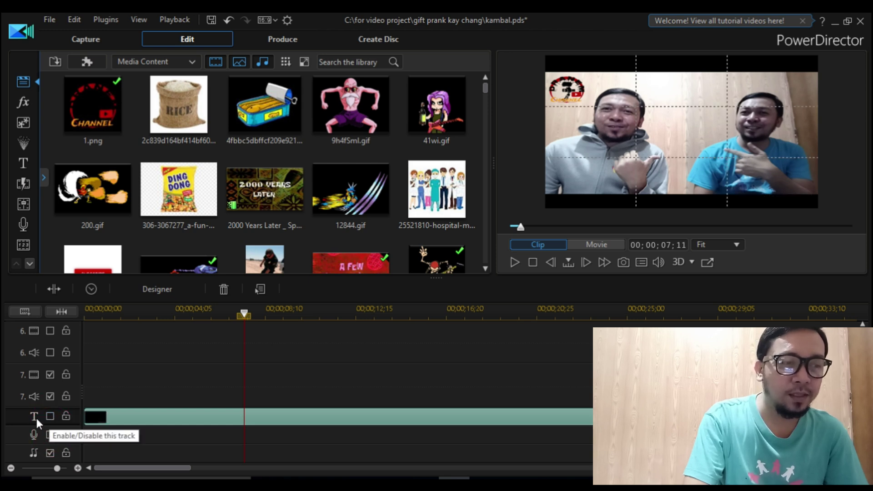
Disable the music track and switch to the Produce export settings
left_click(50, 453)
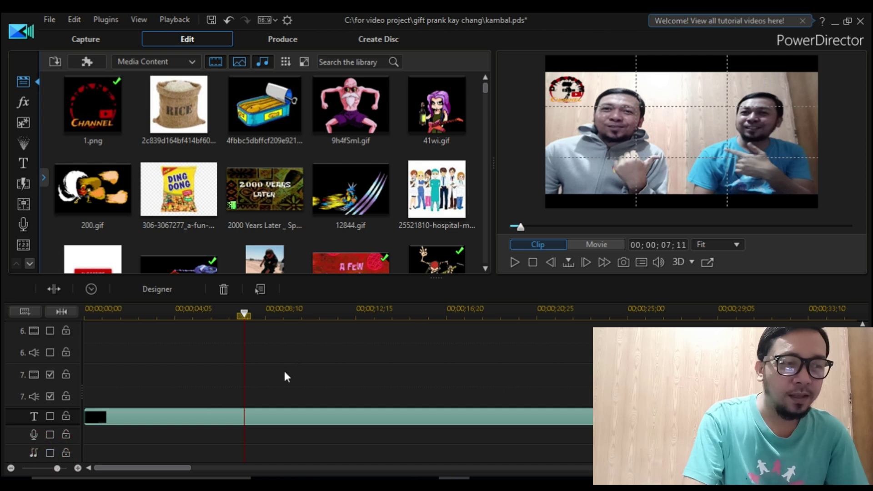
left_click(278, 41)
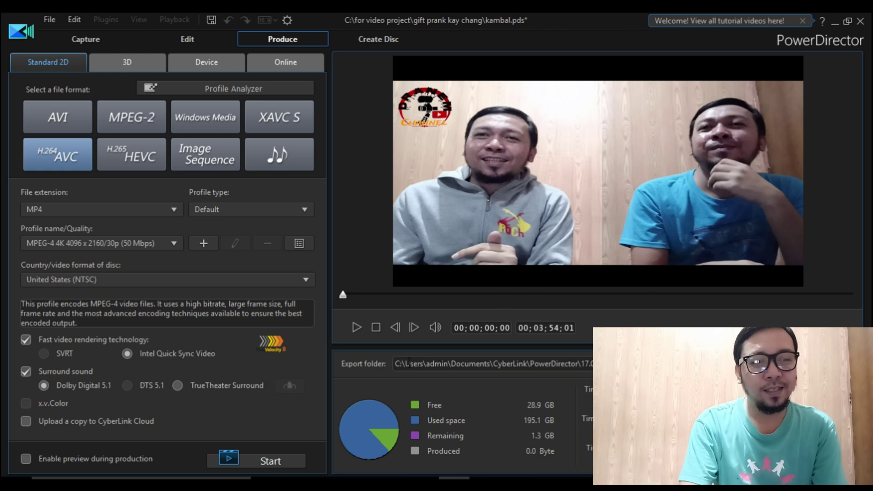
left_click(280, 459)
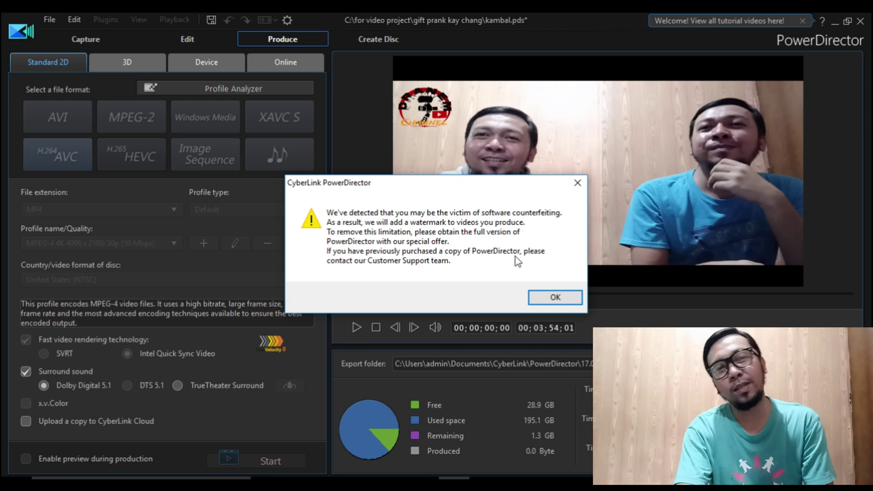
left_click(548, 294)
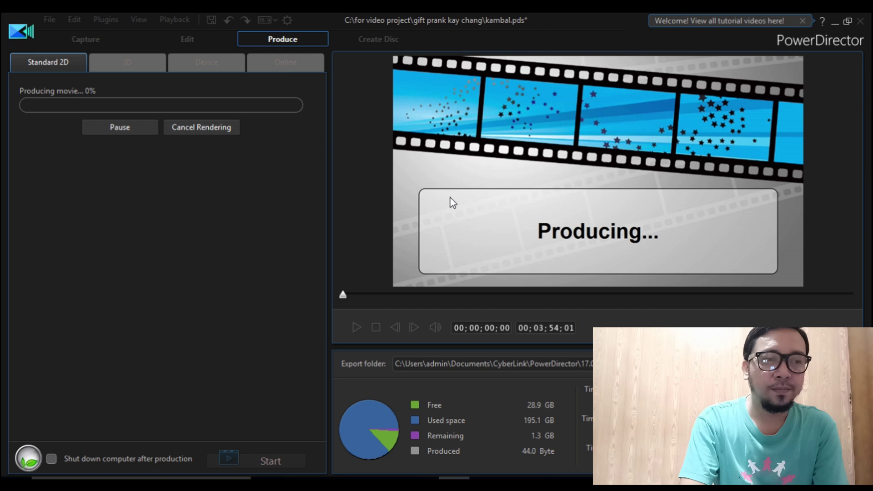
left_click(209, 127)
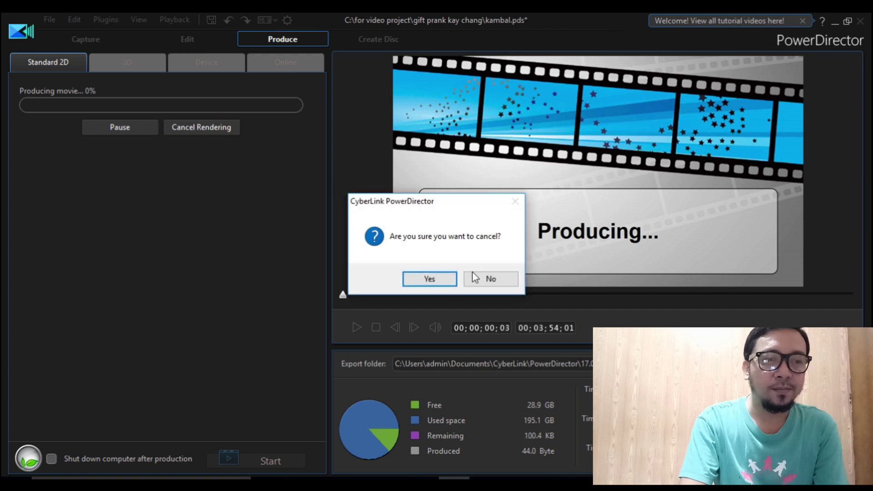
left_click(430, 278)
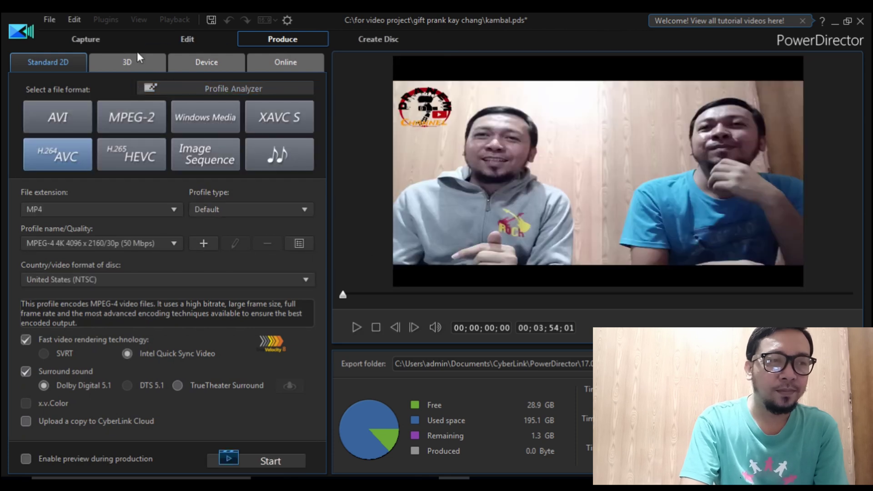
Remove the 'Edited by PowerDirector' title clip from the title track and return to Produce
left_click(185, 38)
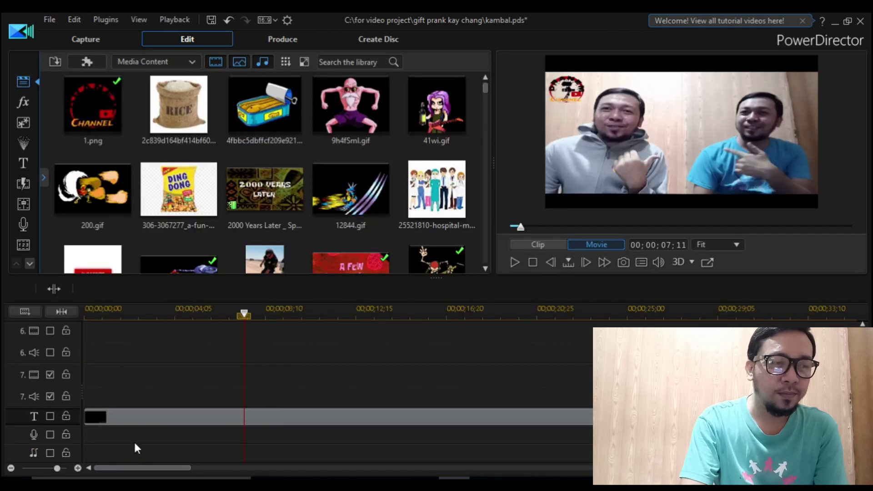
left_click(134, 418)
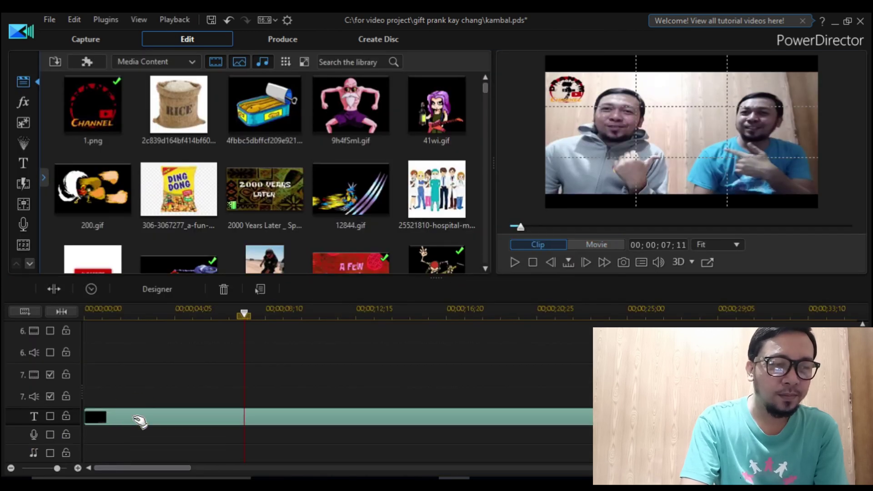
right_click(136, 419)
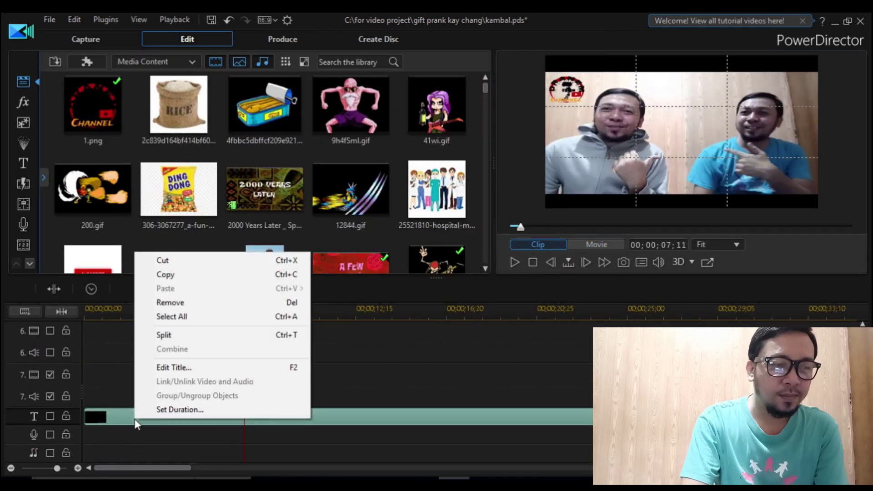
left_click(171, 303)
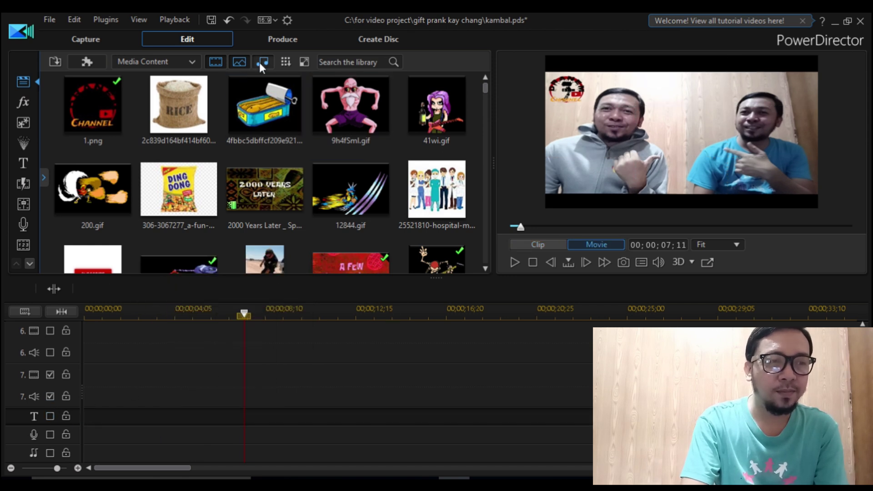
left_click(275, 40)
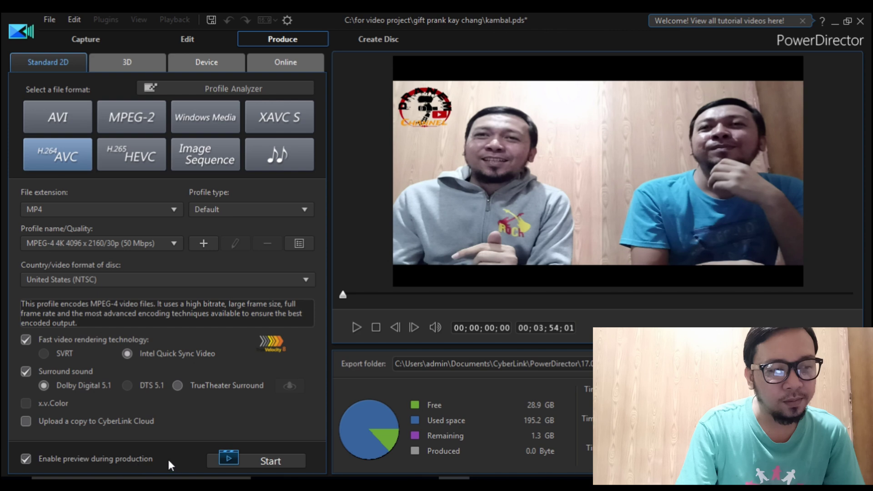
Start rendering the watermark-free MP4, then cancel the render and confirm
left_click(249, 461)
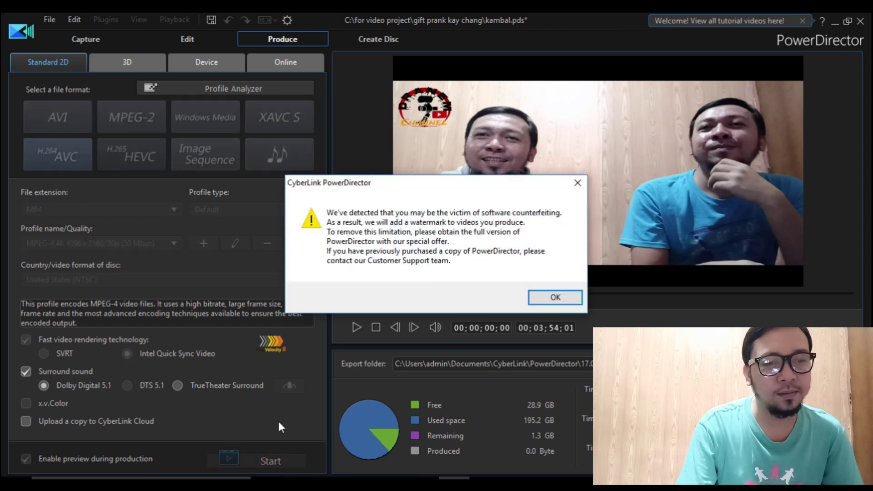
left_click(558, 296)
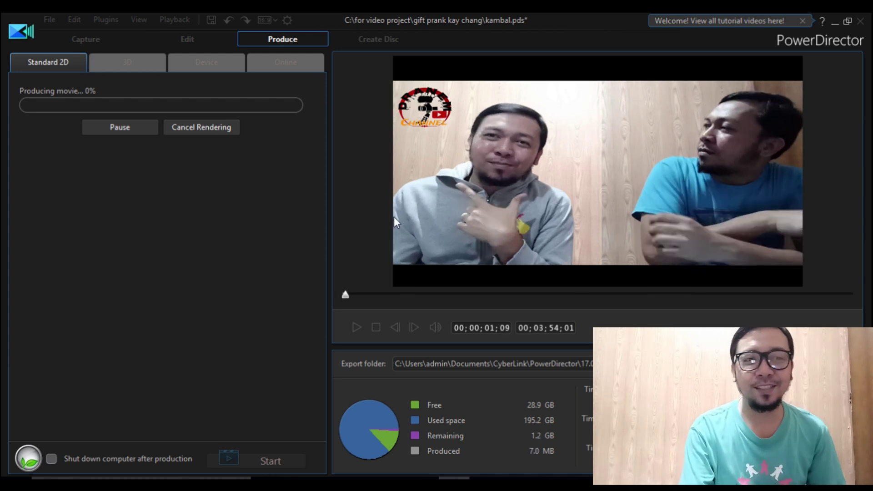
left_click(209, 131)
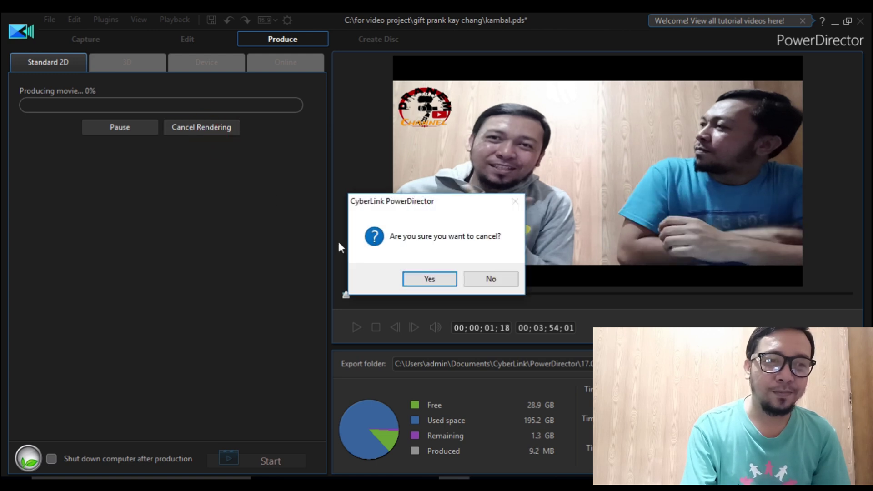
left_click(437, 279)
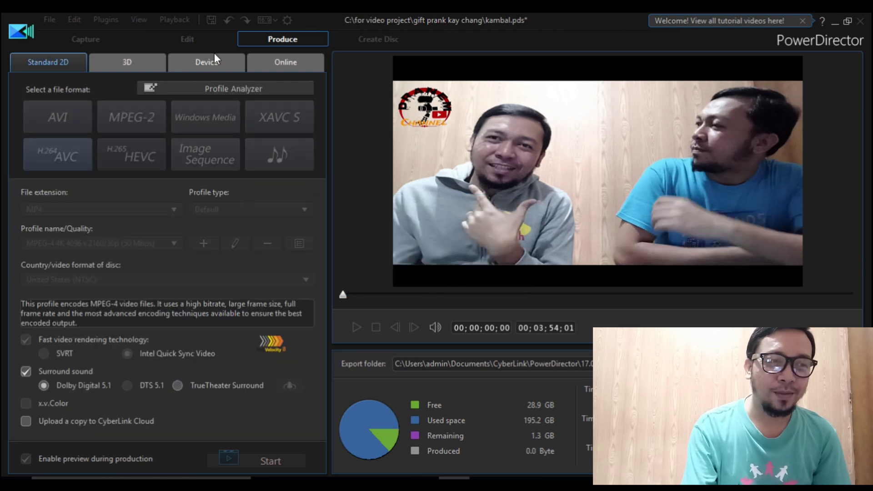